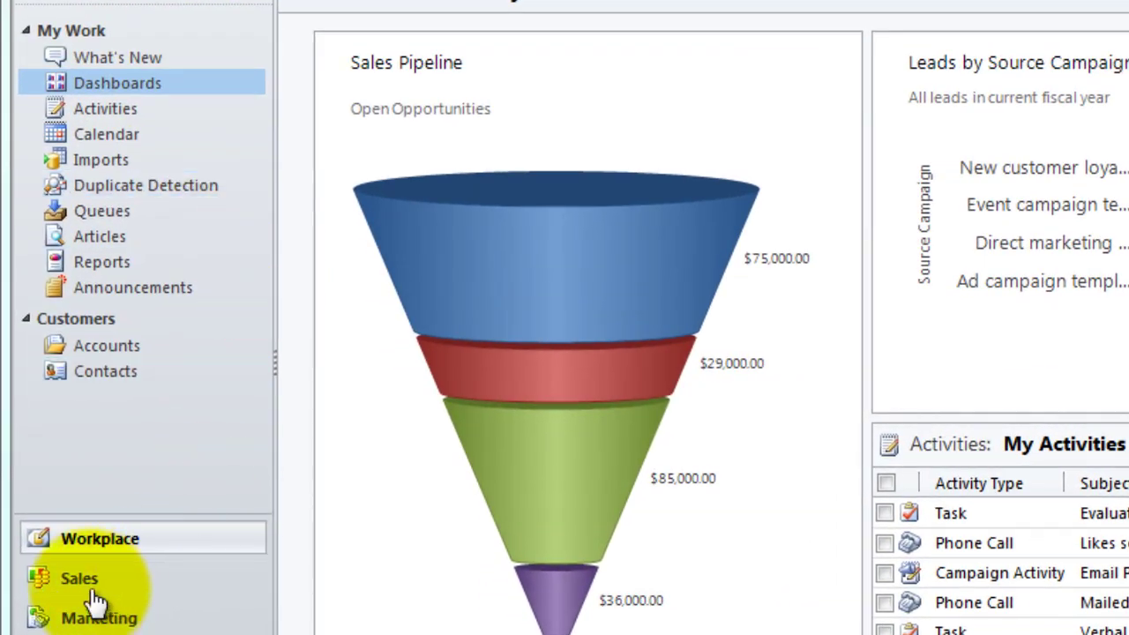
Go to the Sales area to reach the My Open Leads list of leads
click(88, 591)
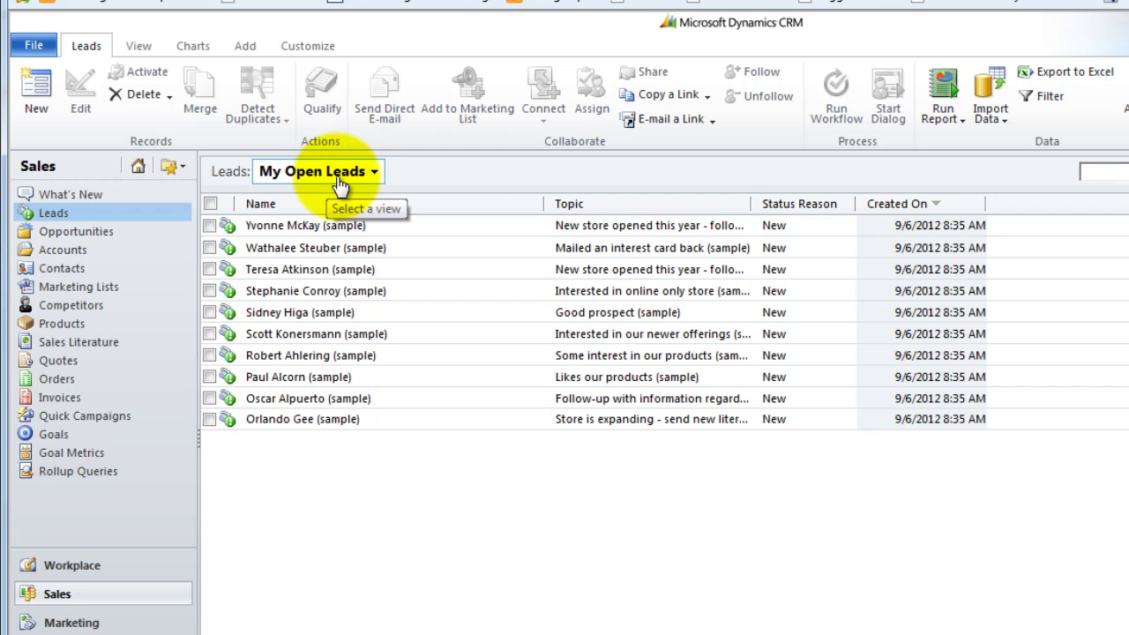
click(339, 180)
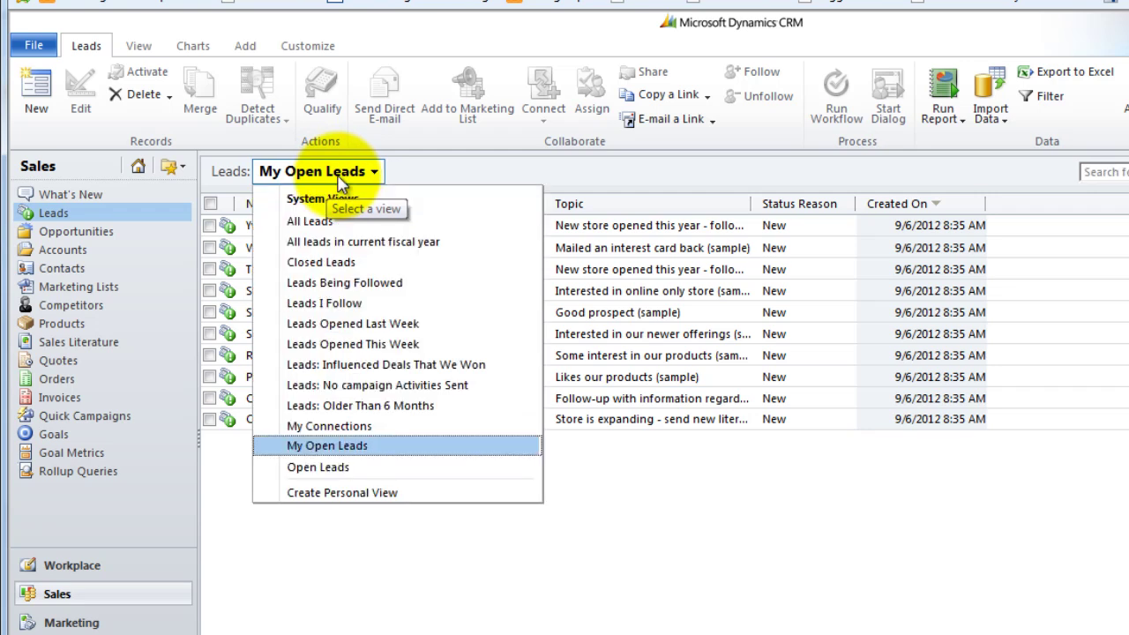
click(309, 447)
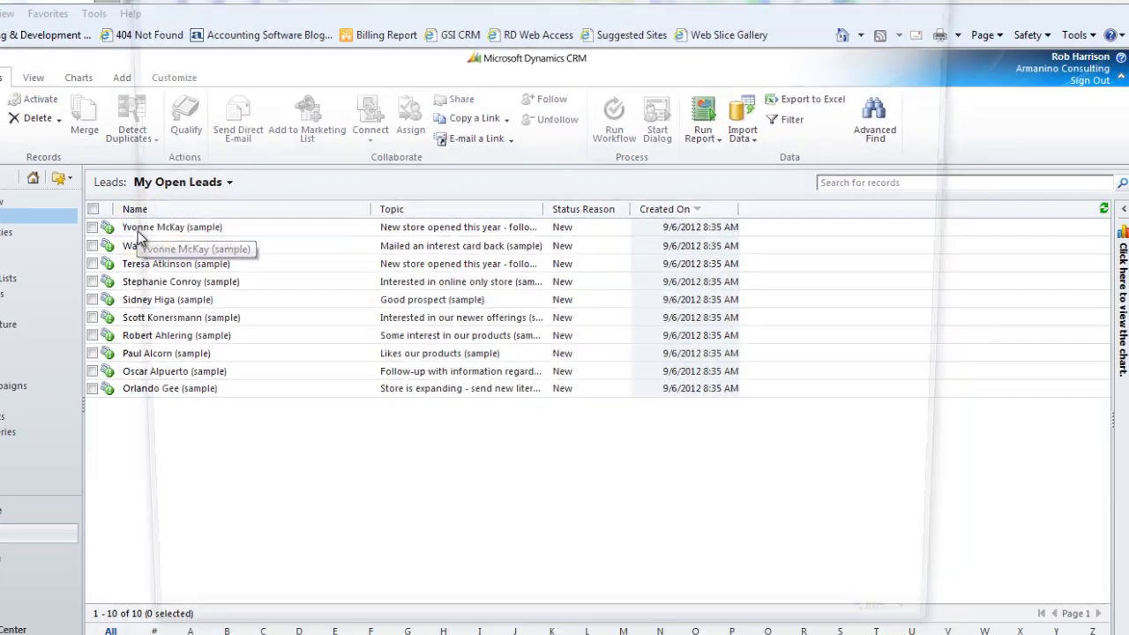
Open the Practical Supply Company lead and look over its Add and Lead ribbon commands
click(263, 229)
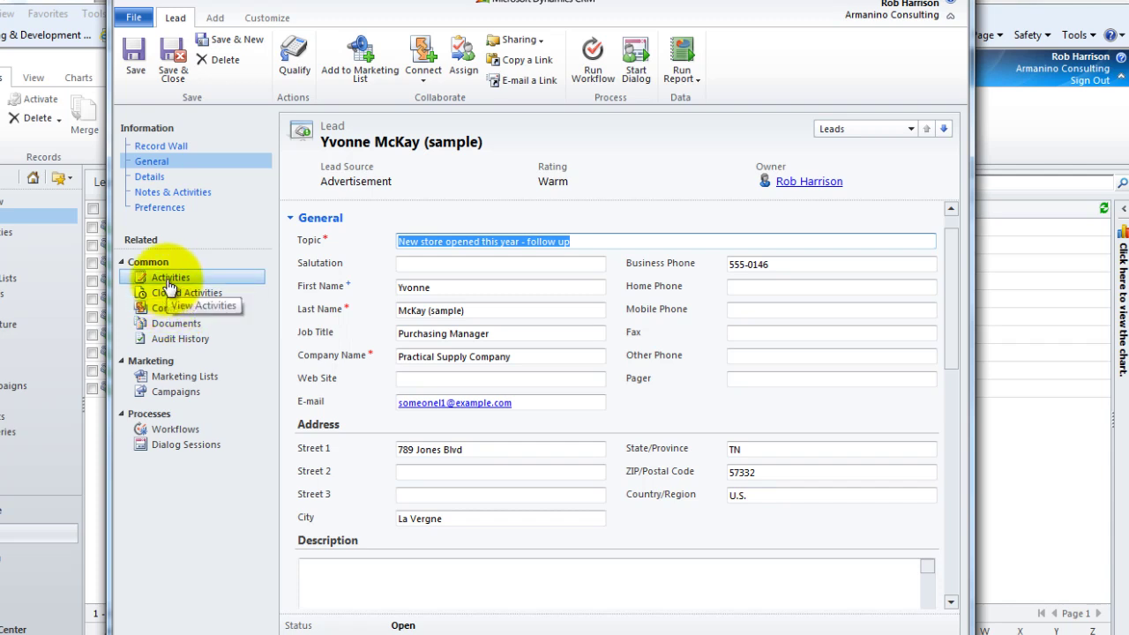
click(216, 20)
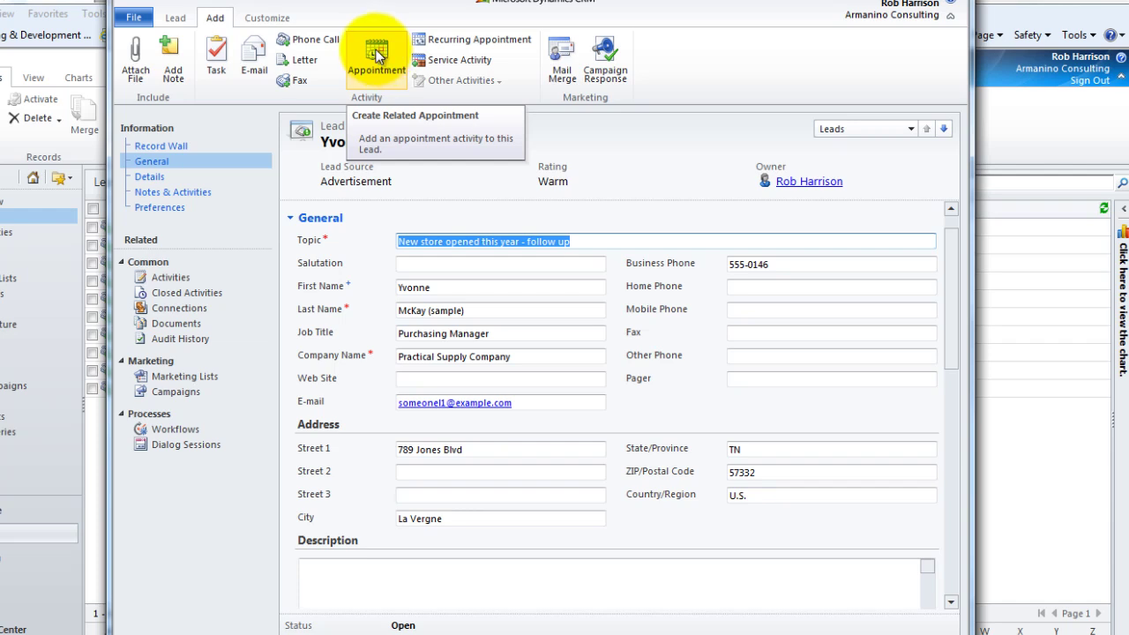
click(174, 19)
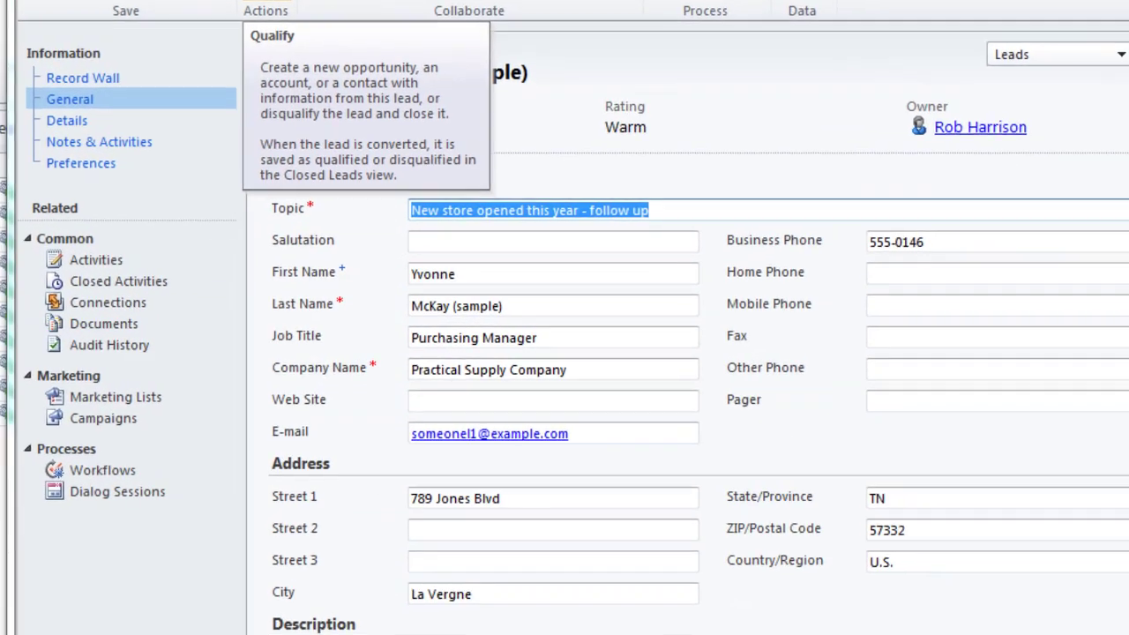
Qualify the Practical Supply Company lead, creating a new Account, Contact and Opportunity
click(291, 62)
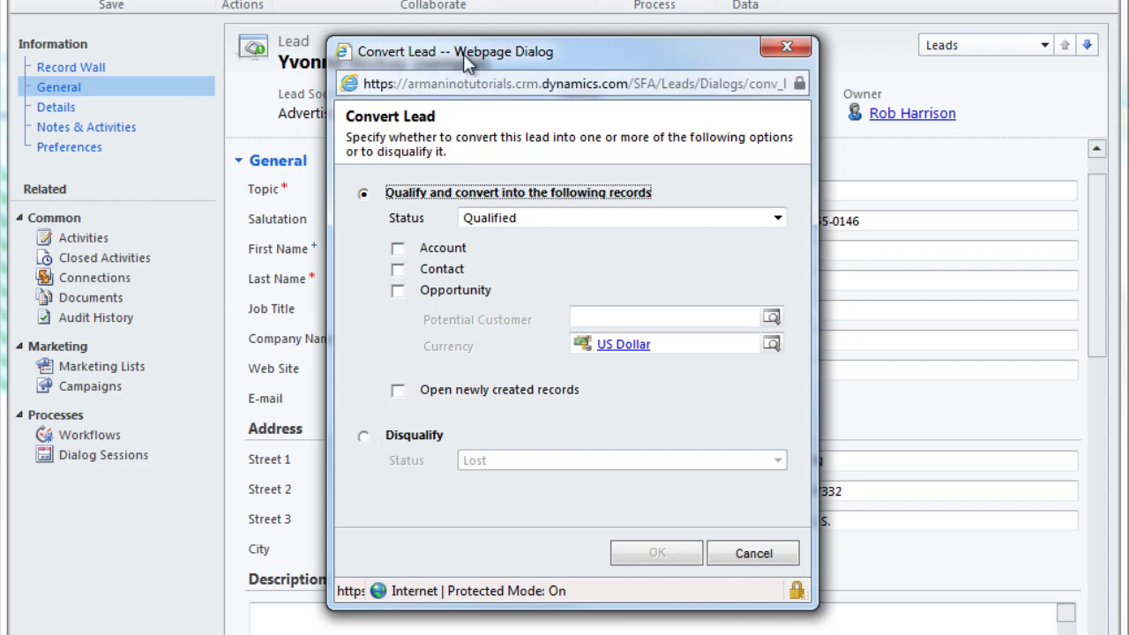
drag(463, 54, 759, 23)
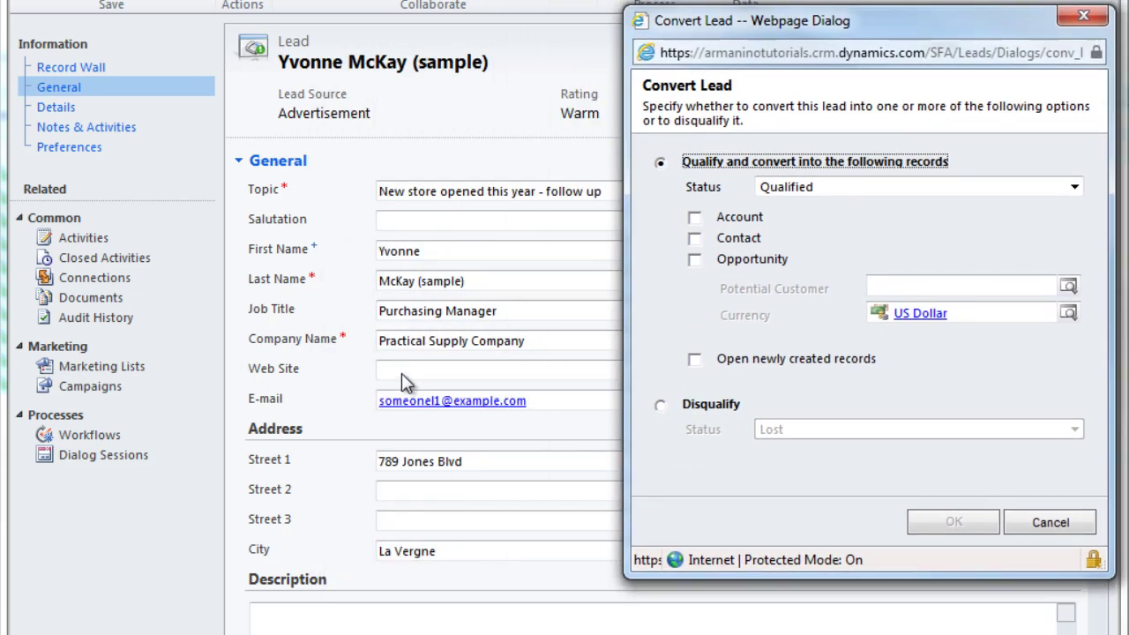
click(697, 265)
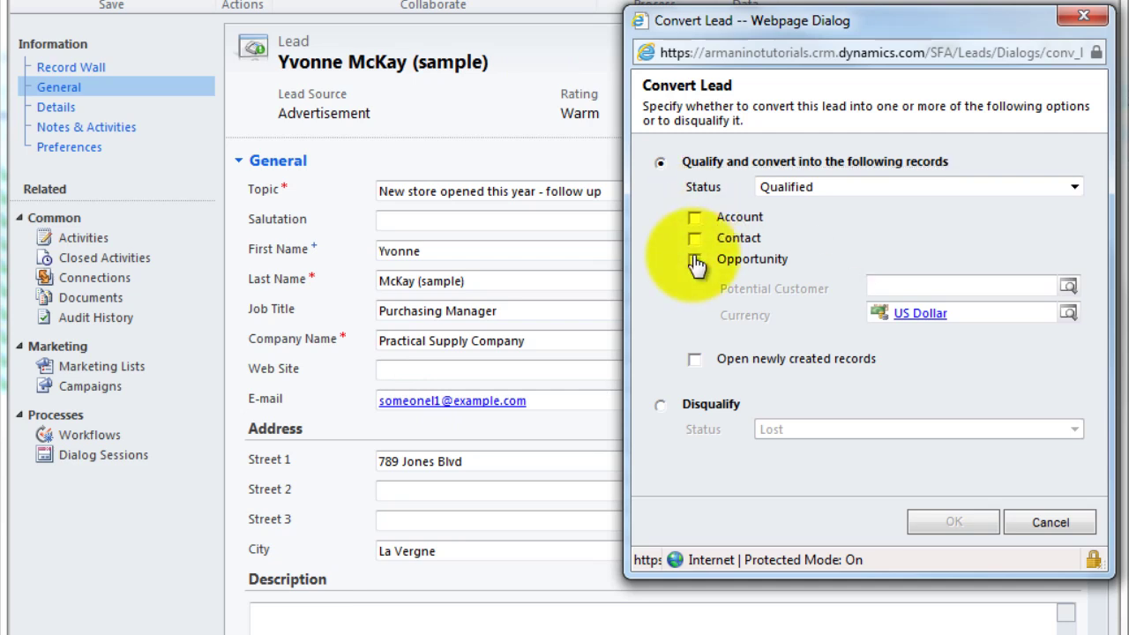
click(695, 217)
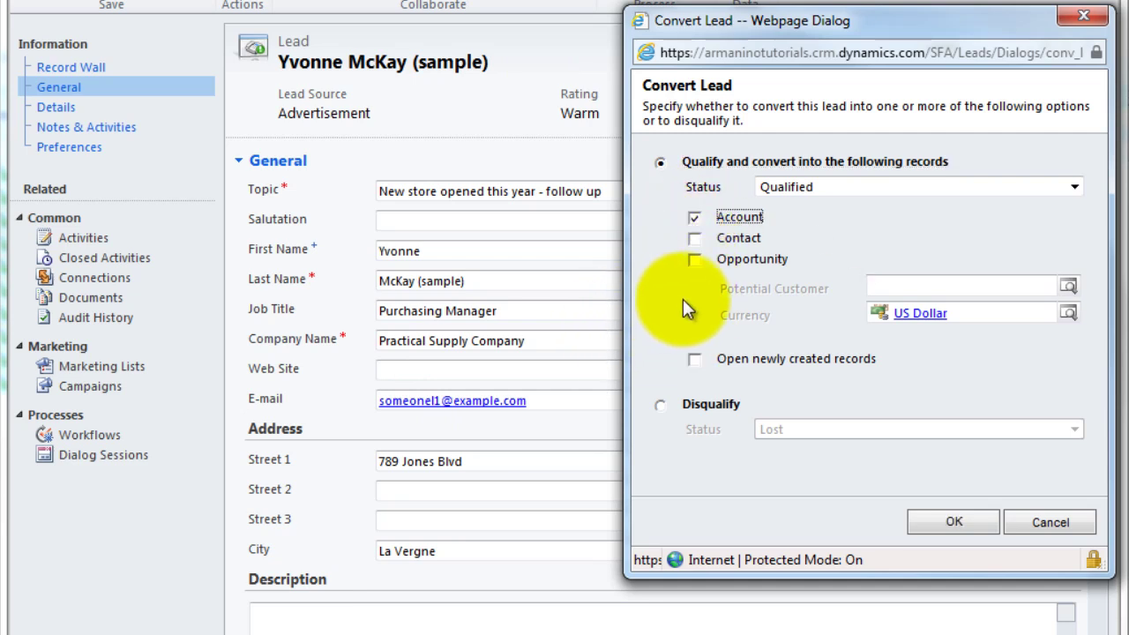
click(695, 239)
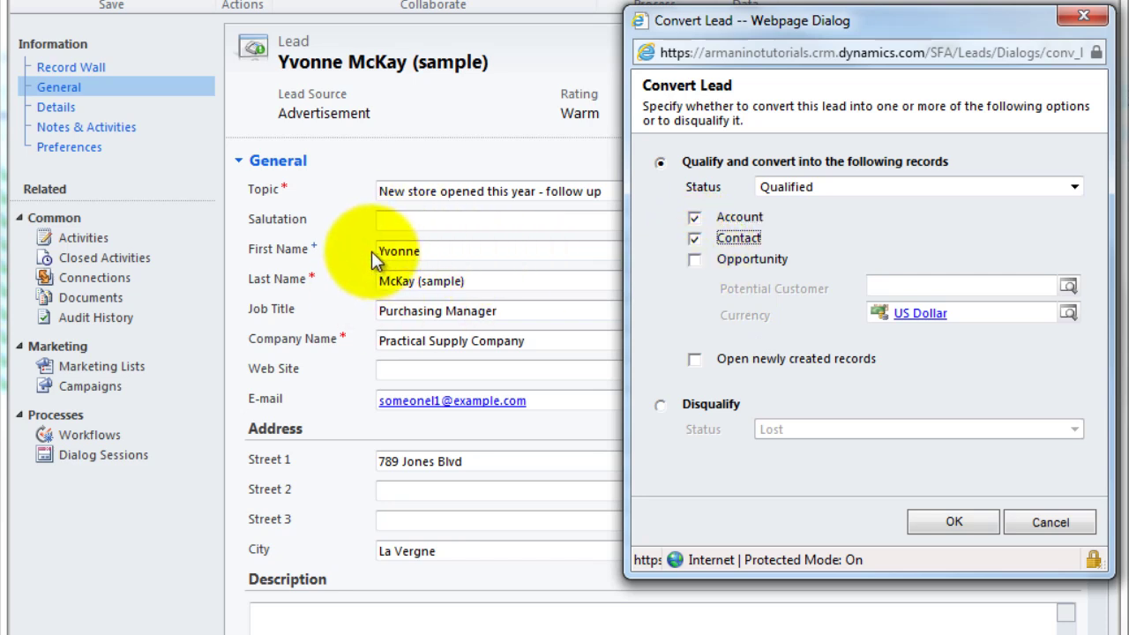
click(695, 260)
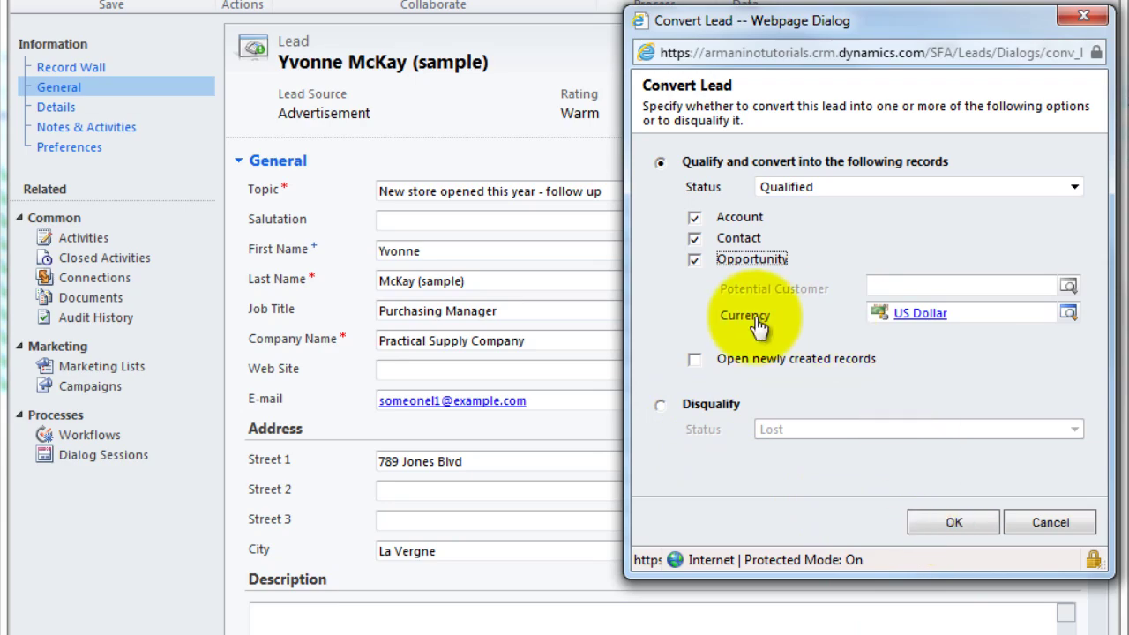
click(951, 523)
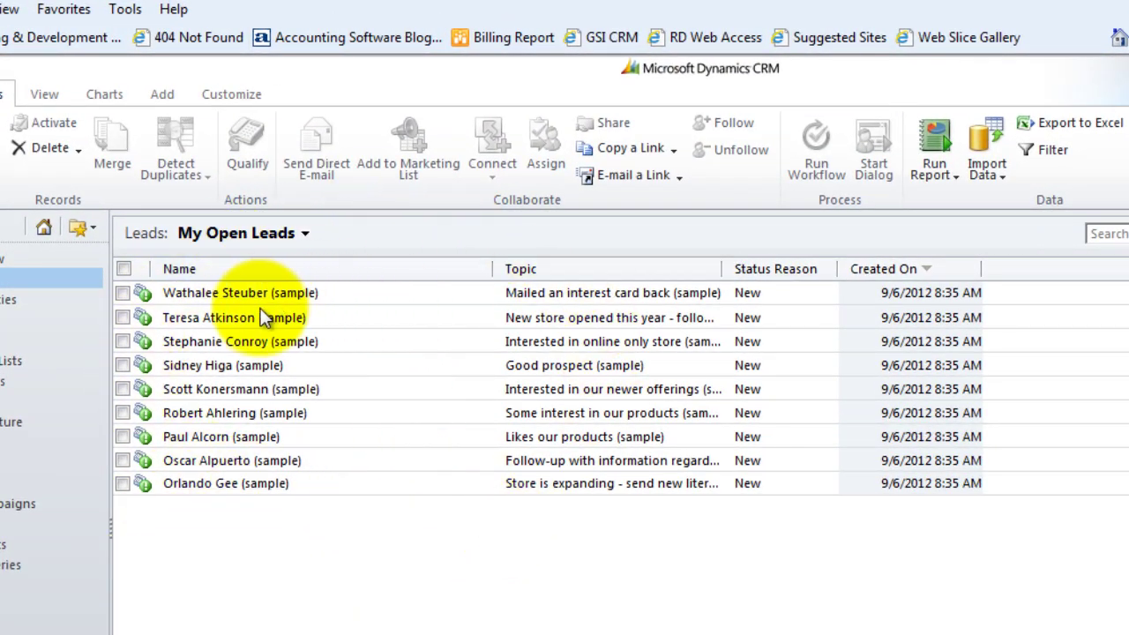
Check the qualified lead in the Closed Leads view, then switch back to My Open Leads
click(298, 232)
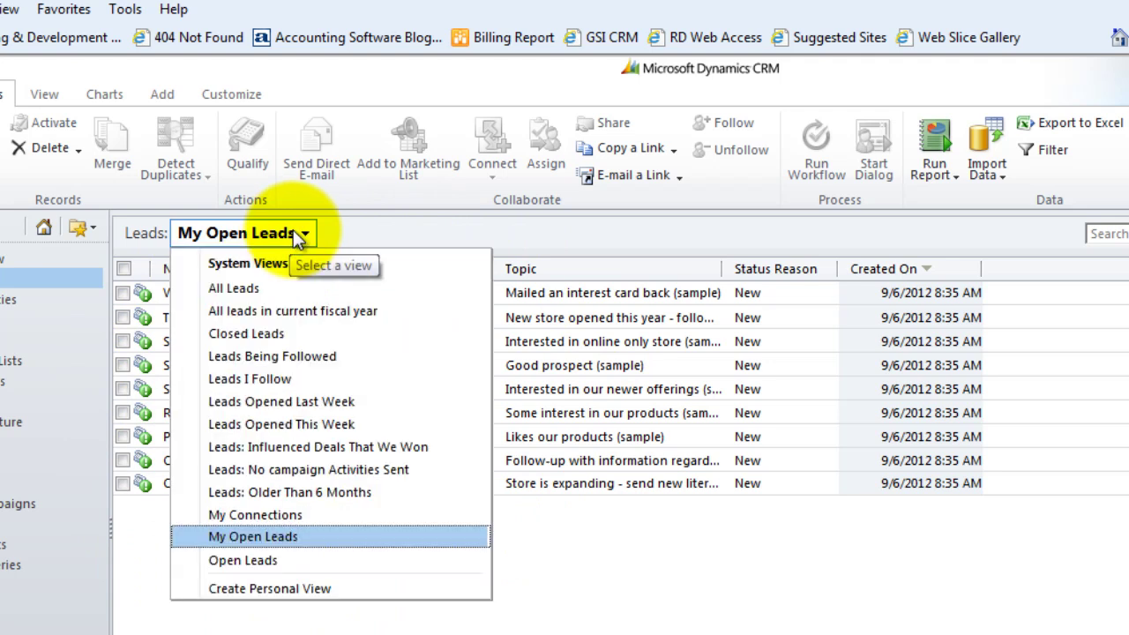
click(240, 335)
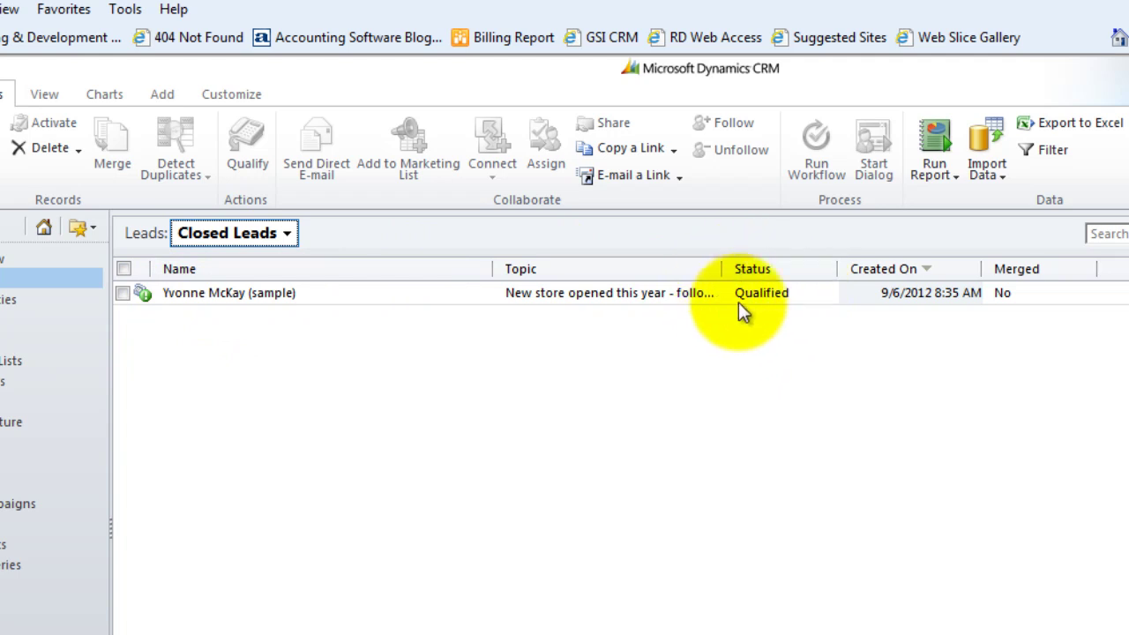
click(262, 234)
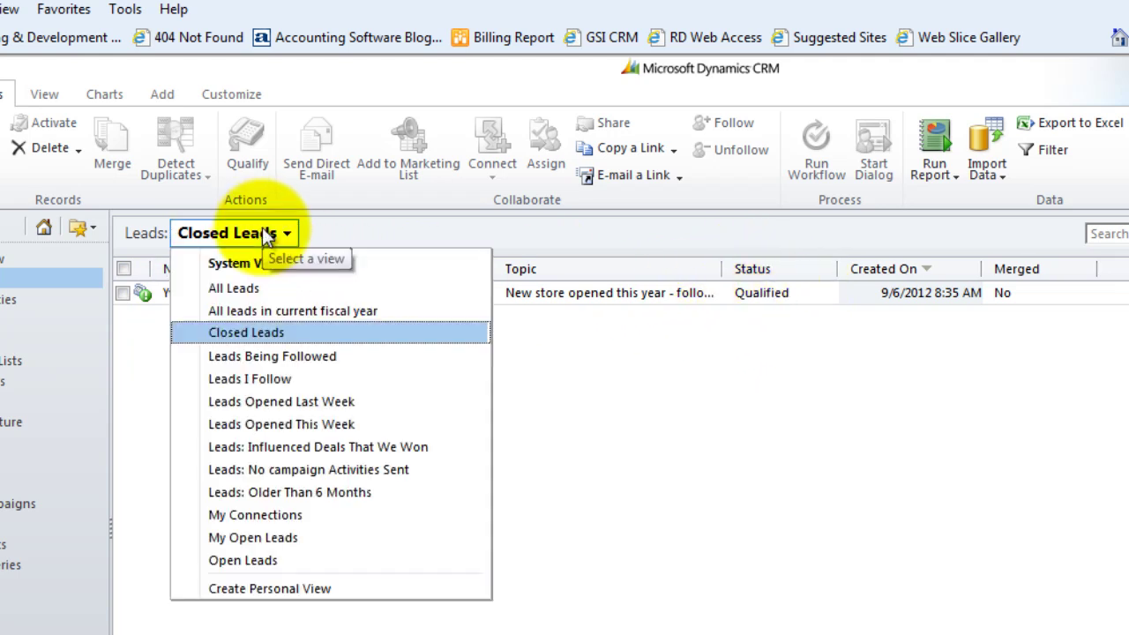
click(256, 540)
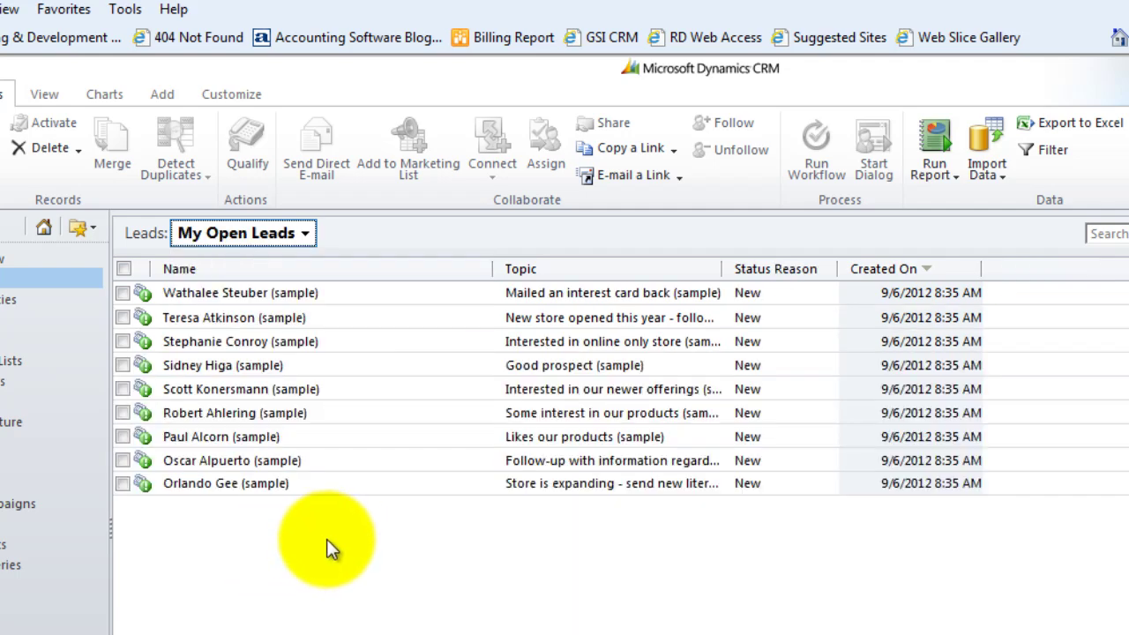
Disqualify the Extended Sales lead with status reason Cannot Contact
click(123, 318)
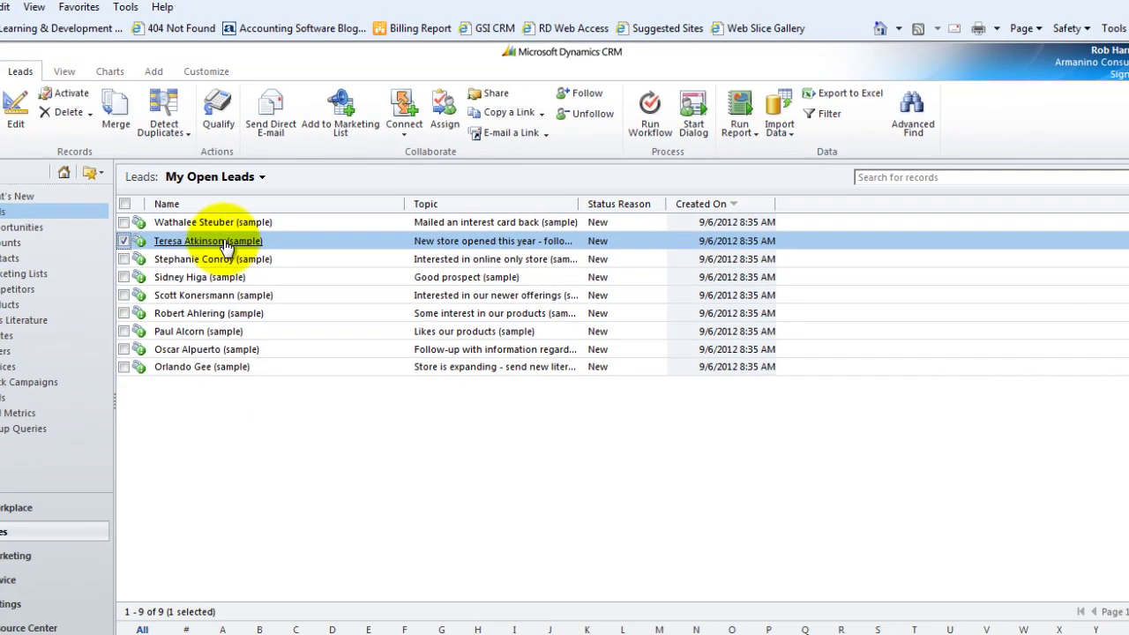
click(228, 279)
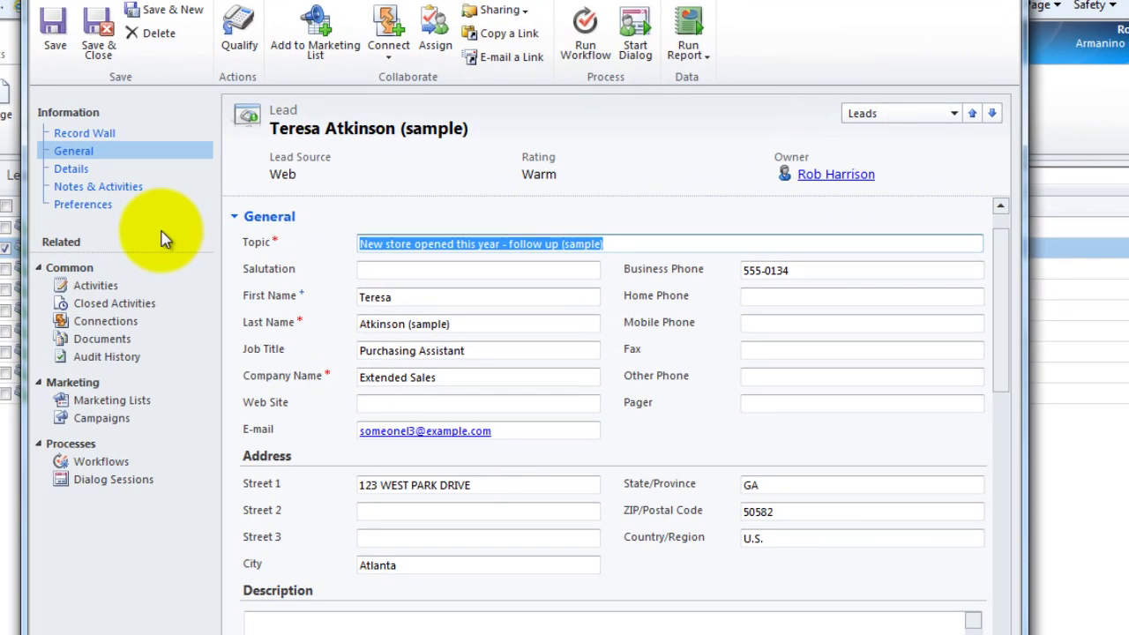
click(251, 45)
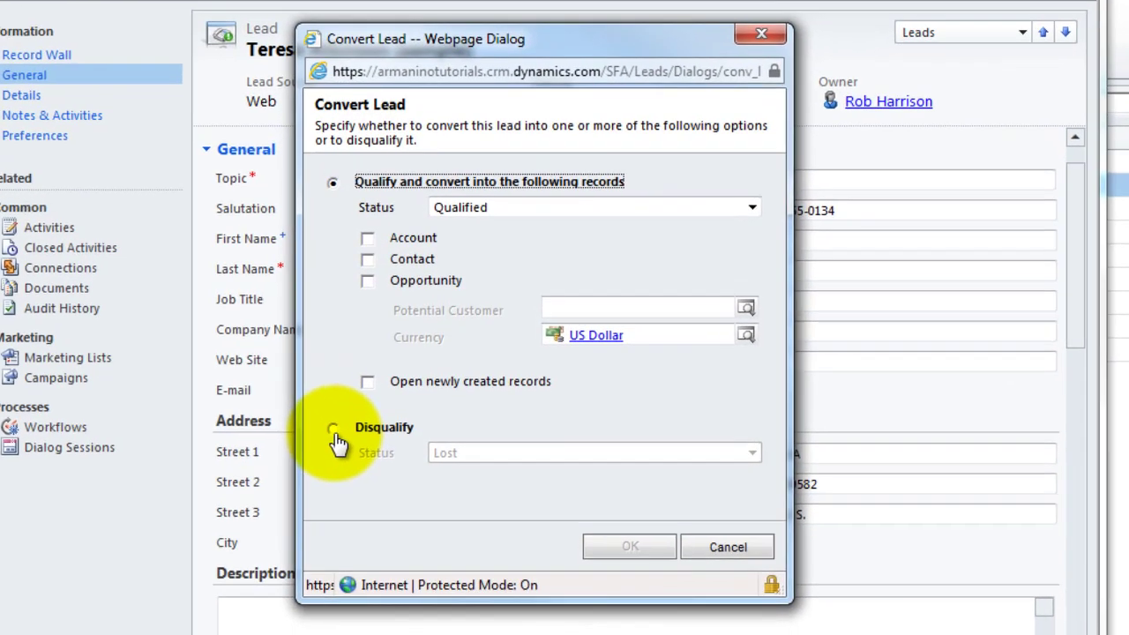
click(346, 464)
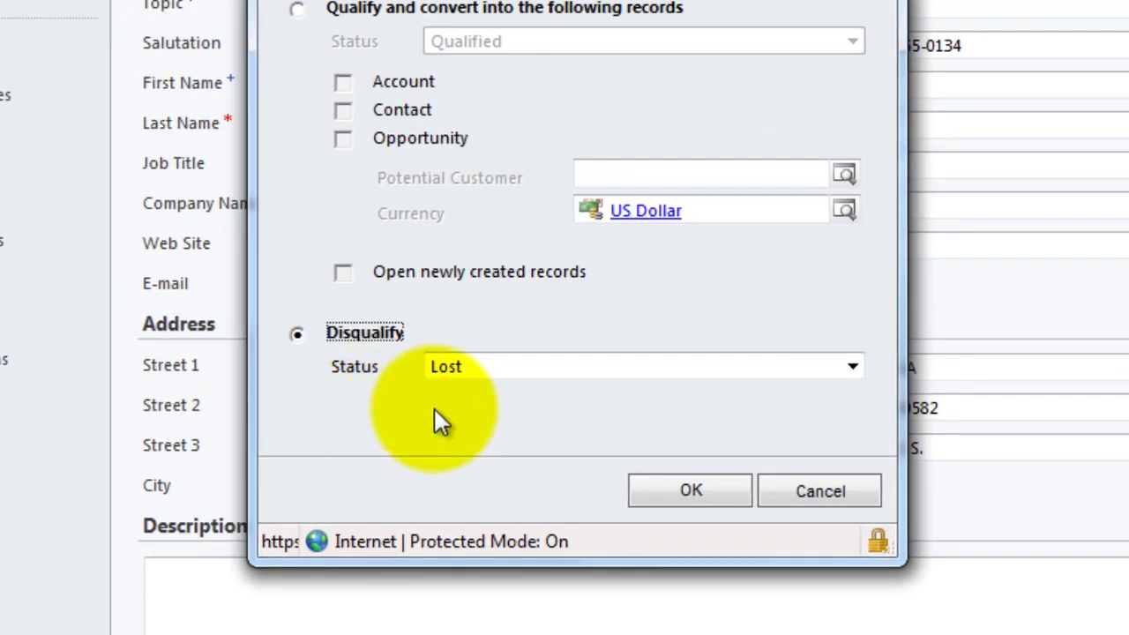
click(549, 375)
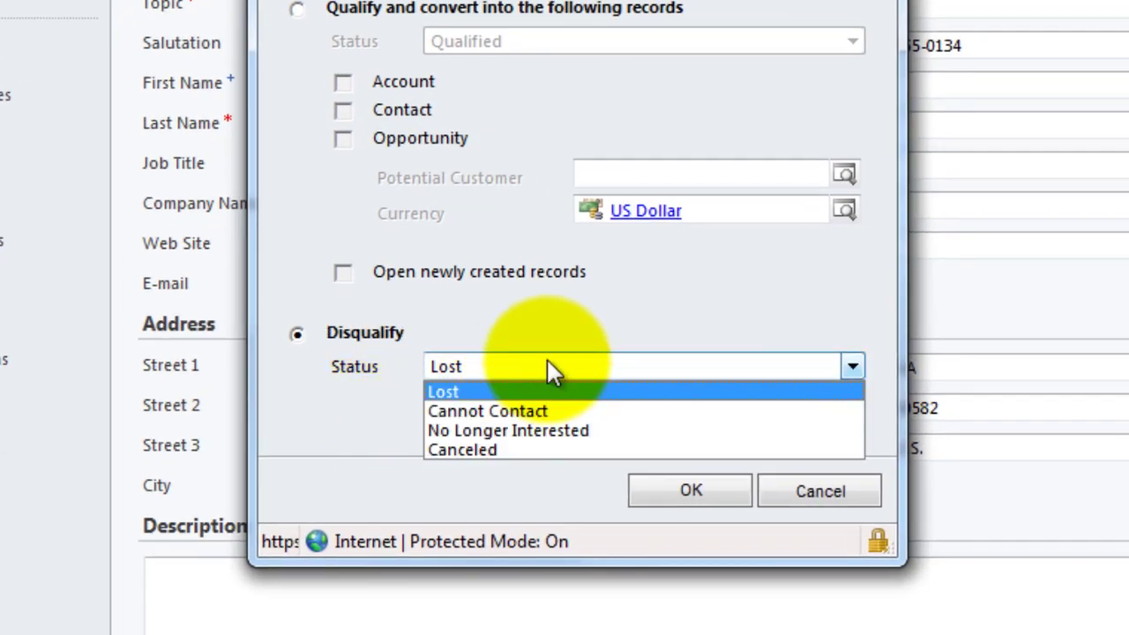
click(526, 413)
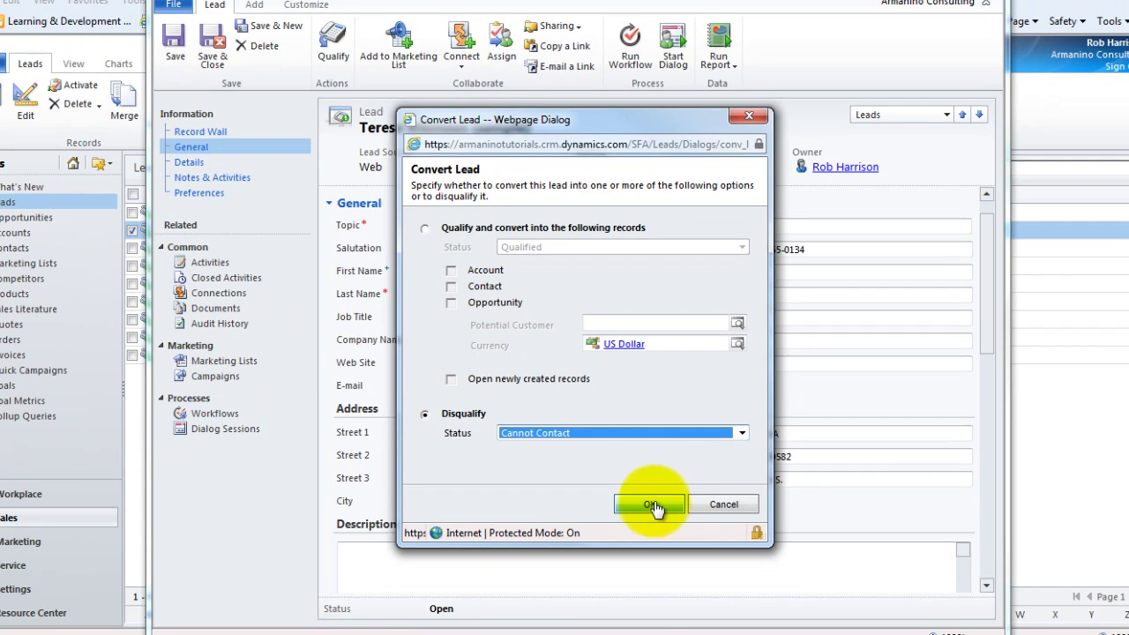
click(652, 506)
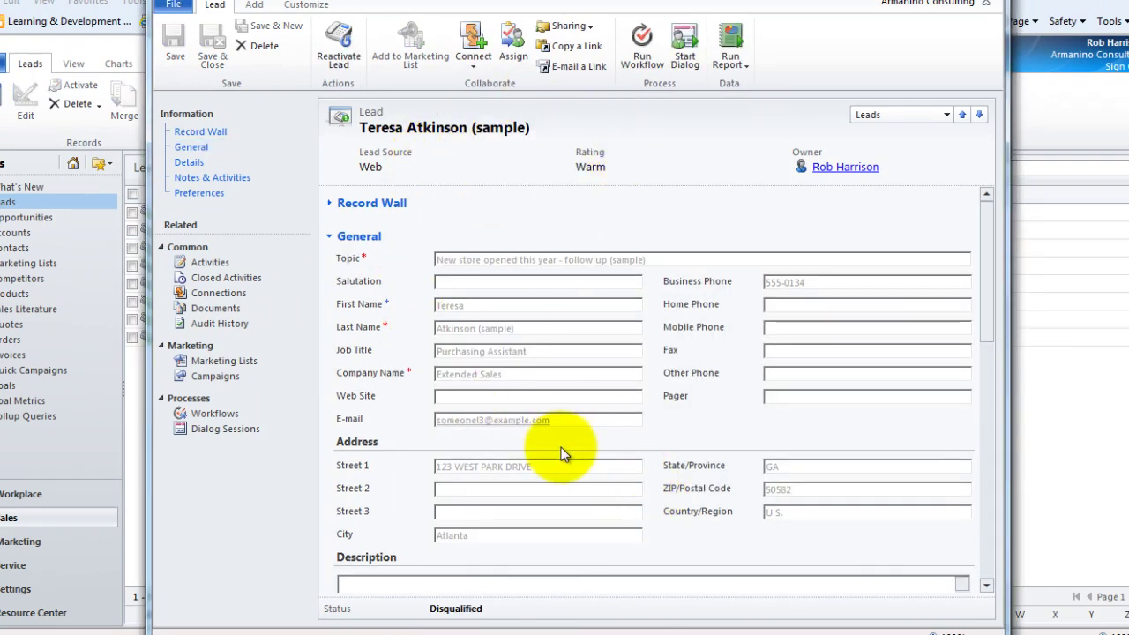
Close the disqualified lead and show the Closed Leads view with one Qualified, one Disqualified
click(995, 4)
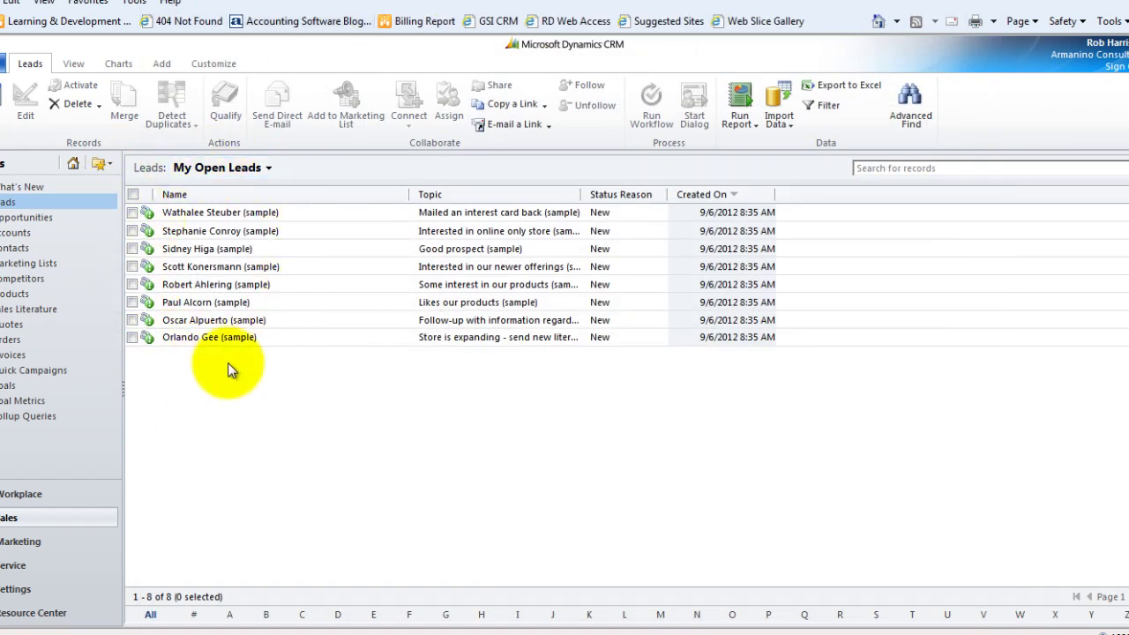
click(250, 169)
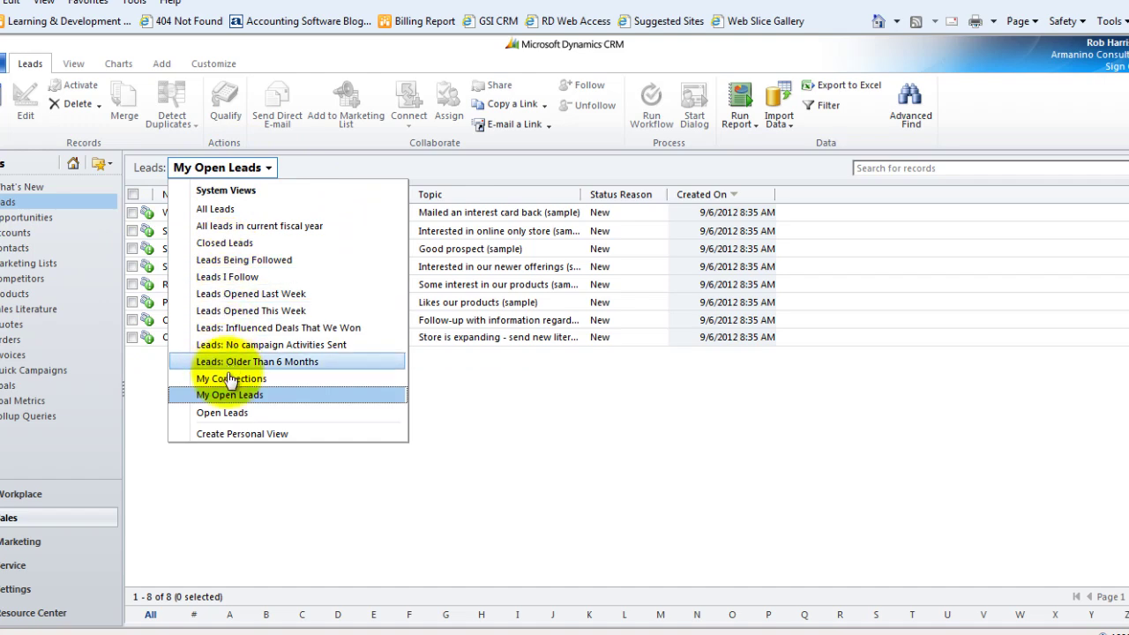
click(228, 242)
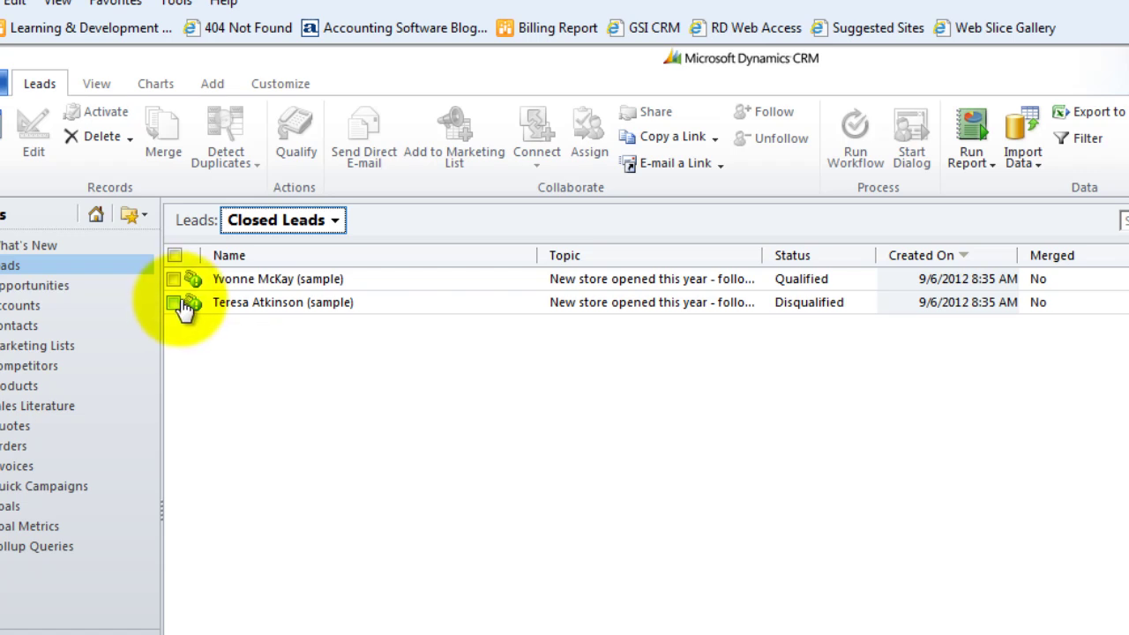
Activate the Disqualified lead again and return to the My Open Leads view
click(177, 305)
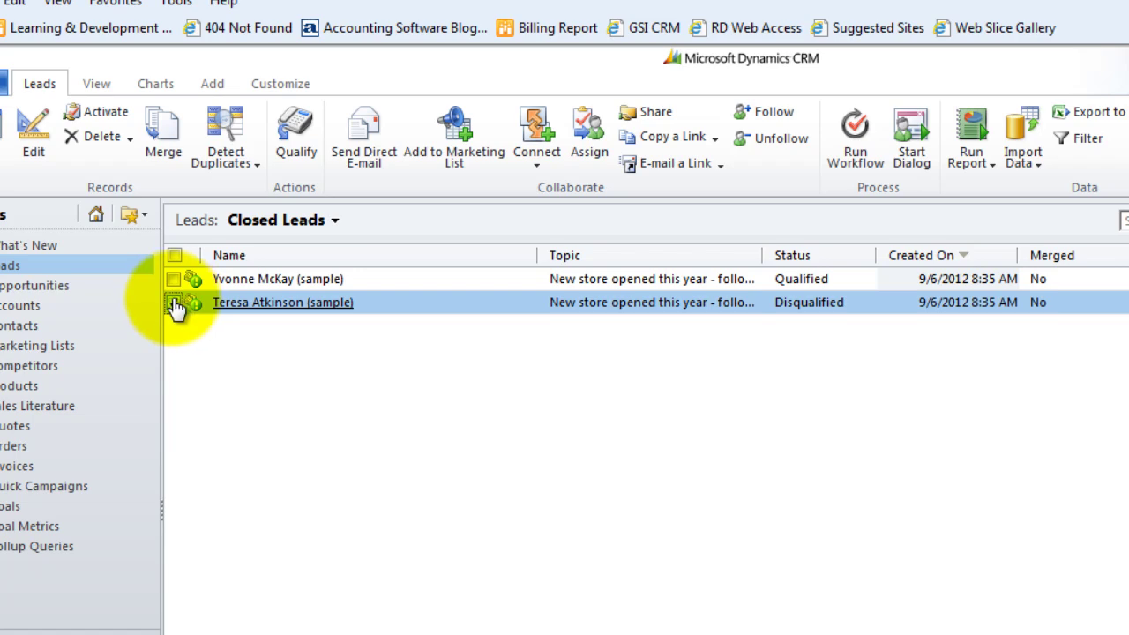
click(110, 115)
click(885, 534)
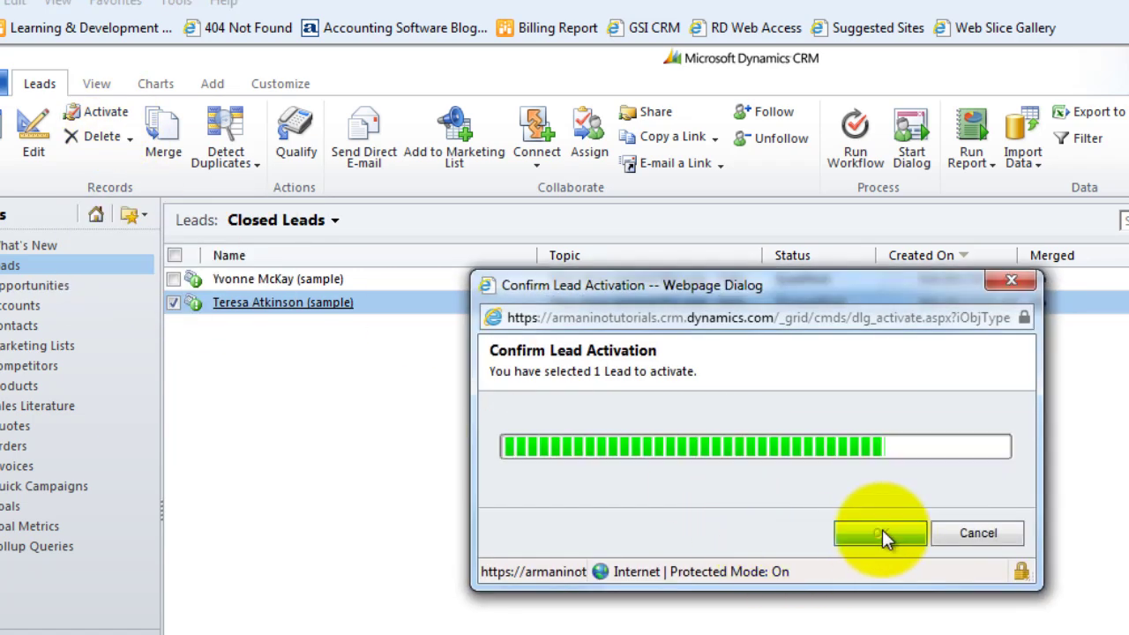
click(301, 219)
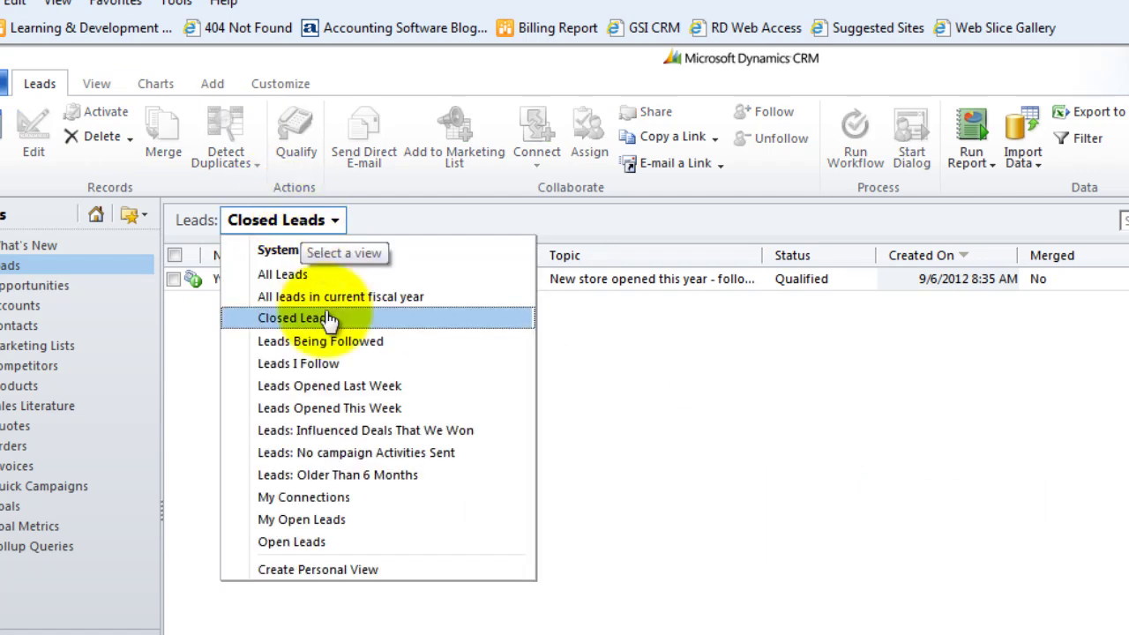
click(333, 518)
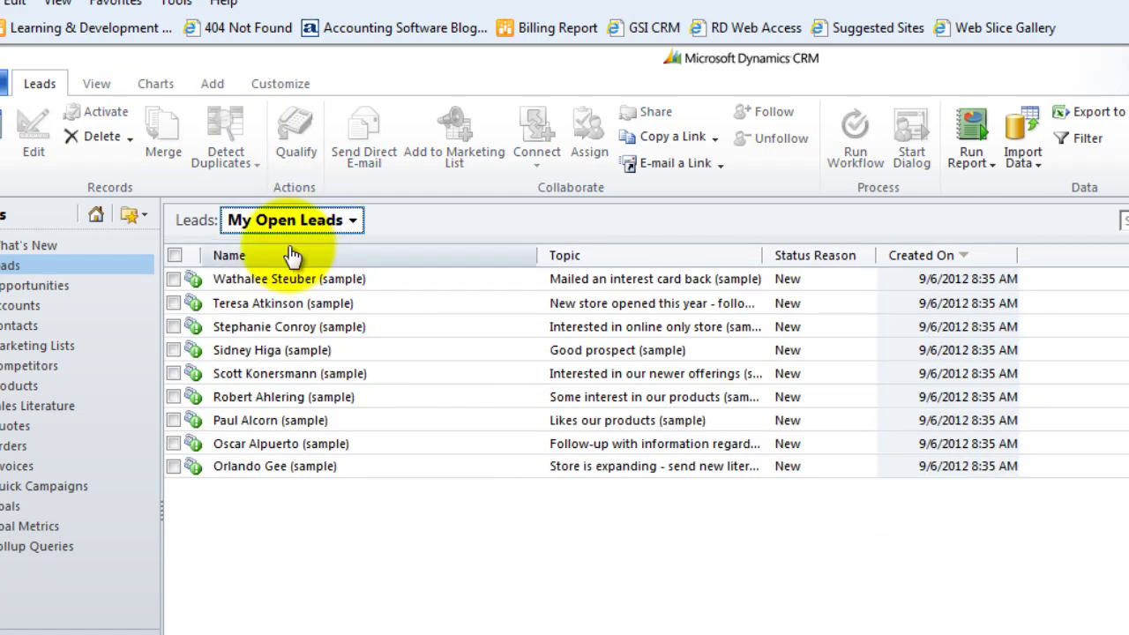